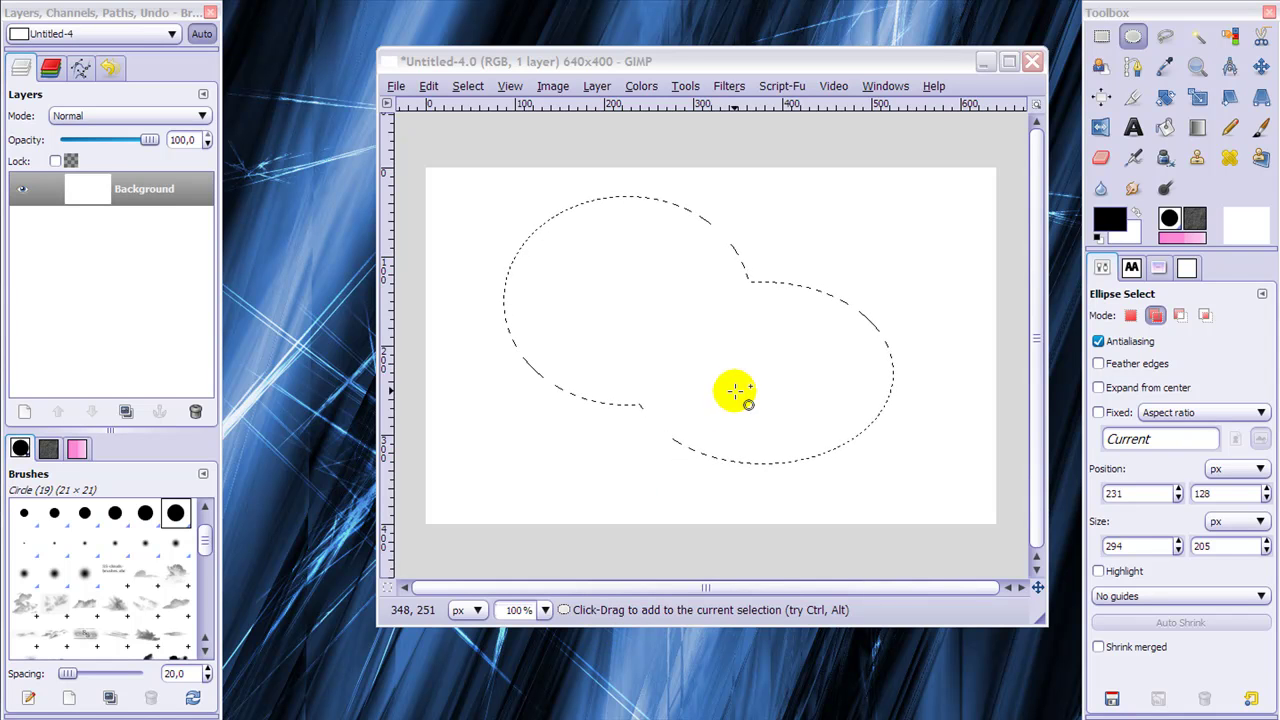
Look through the Channels, Paths and Layers tabs and the window and dock options
left_click(48, 68)
left_click(80, 66)
left_click(20, 70)
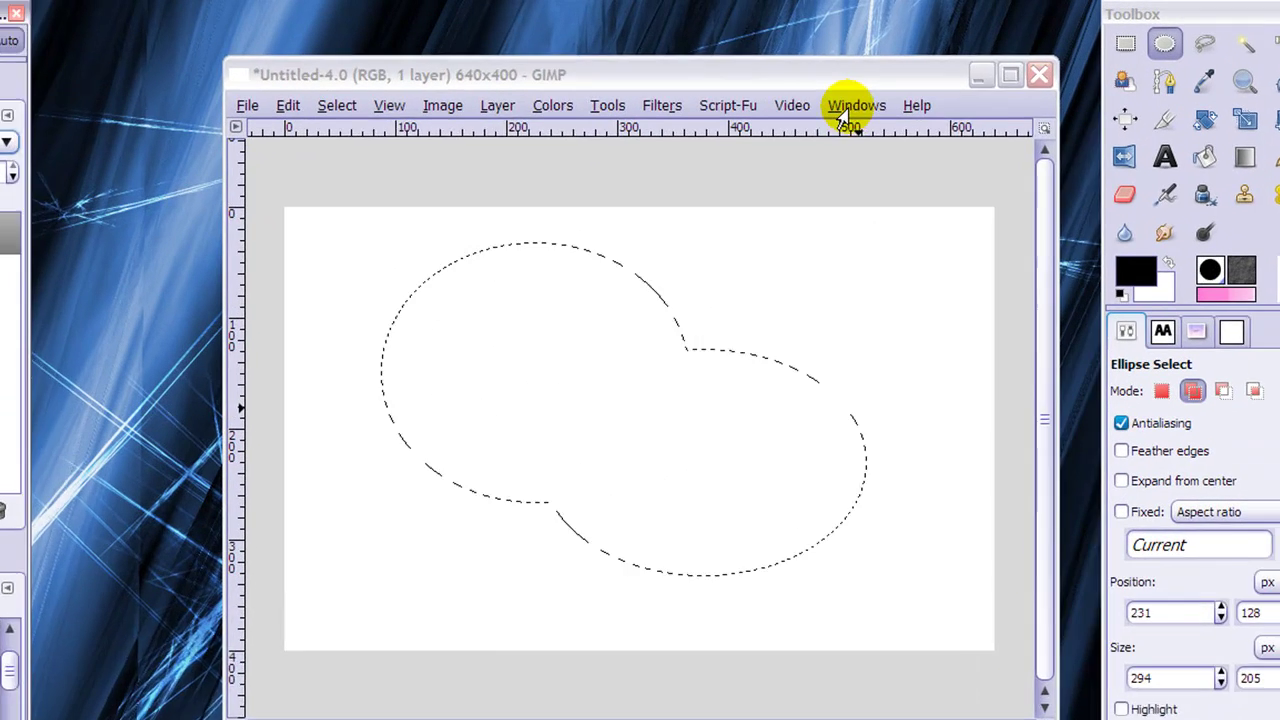
left_click(885, 85)
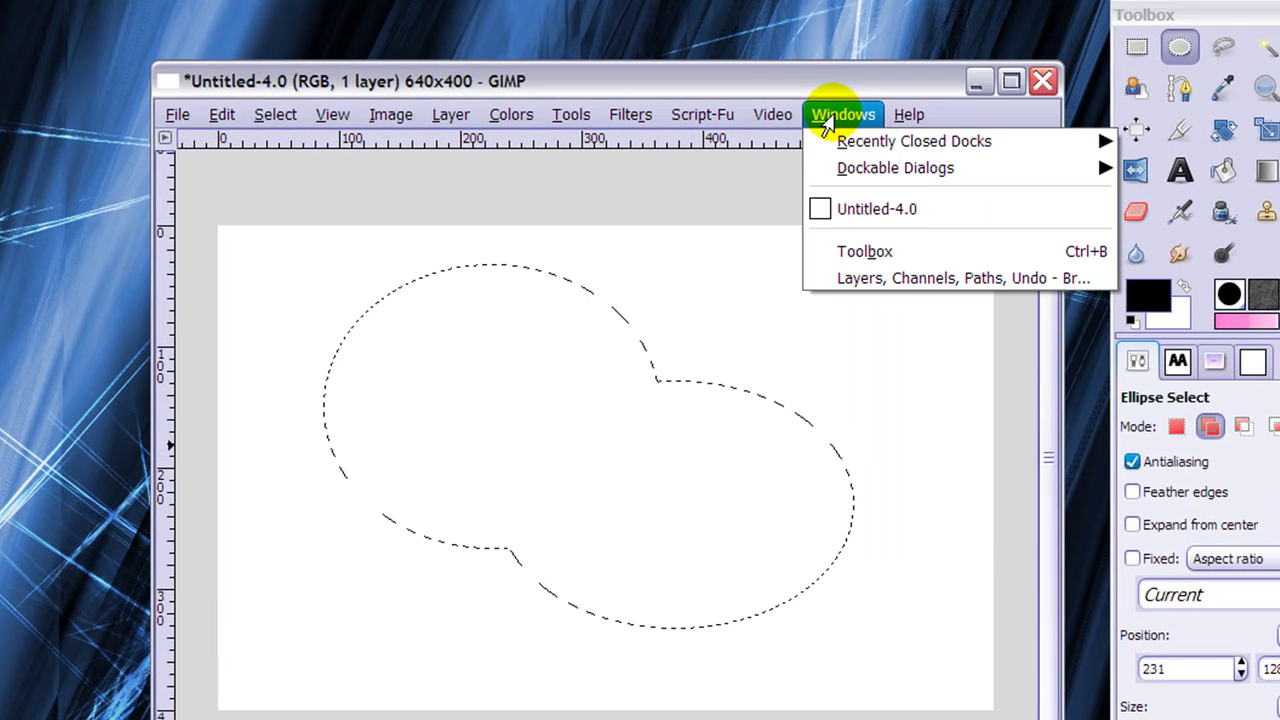
mouse_move(837, 138)
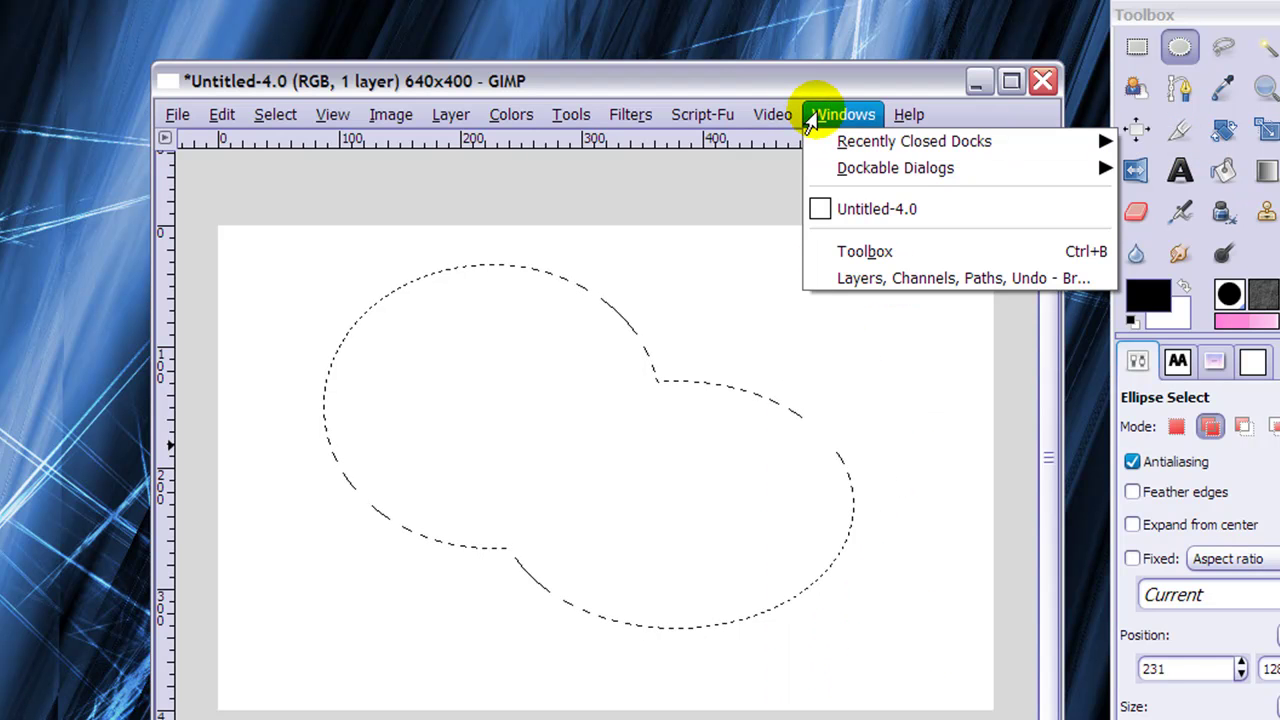
mouse_move(851, 166)
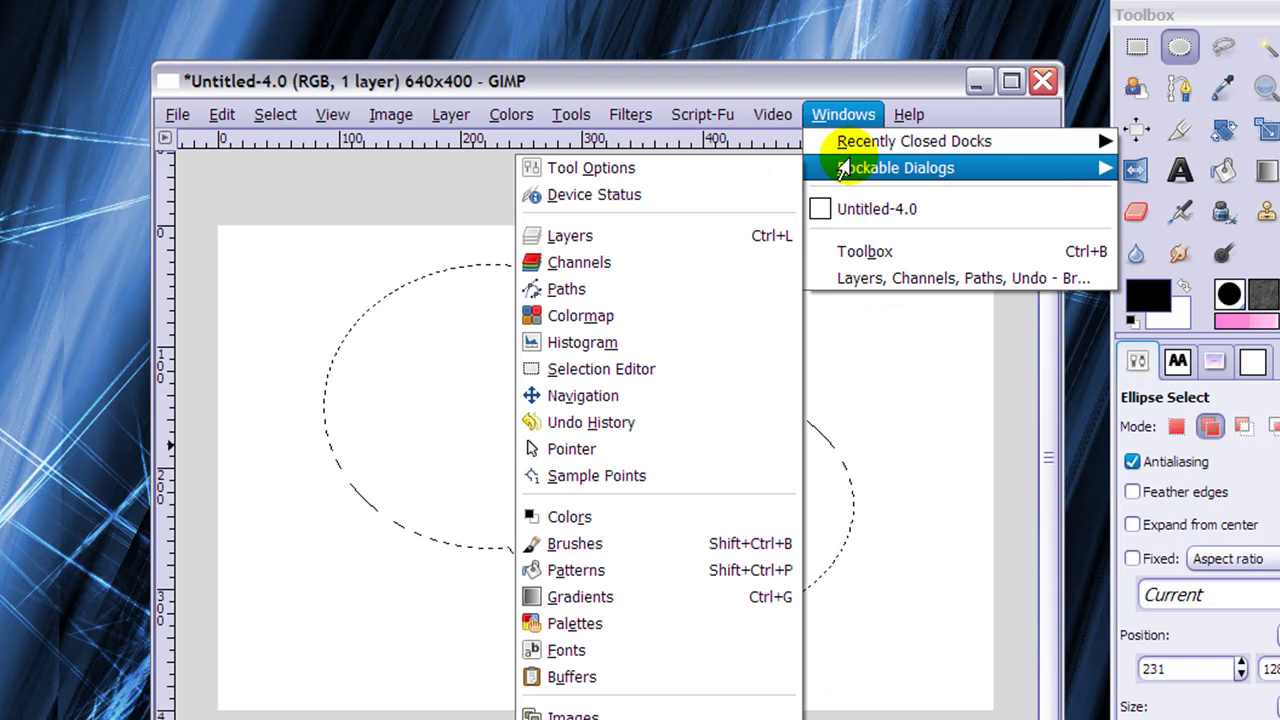
Open and dismiss the File menu and the Layers tab options without changing anything
left_click(612, 236)
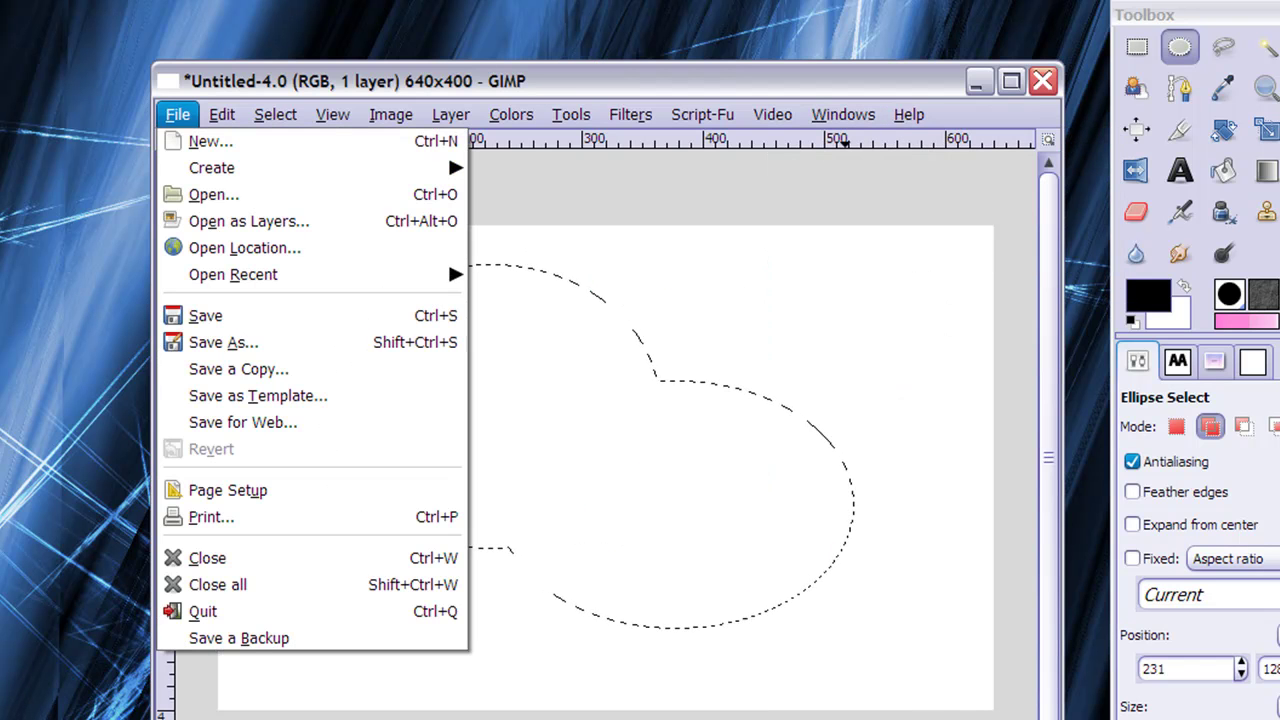
key("Escape")
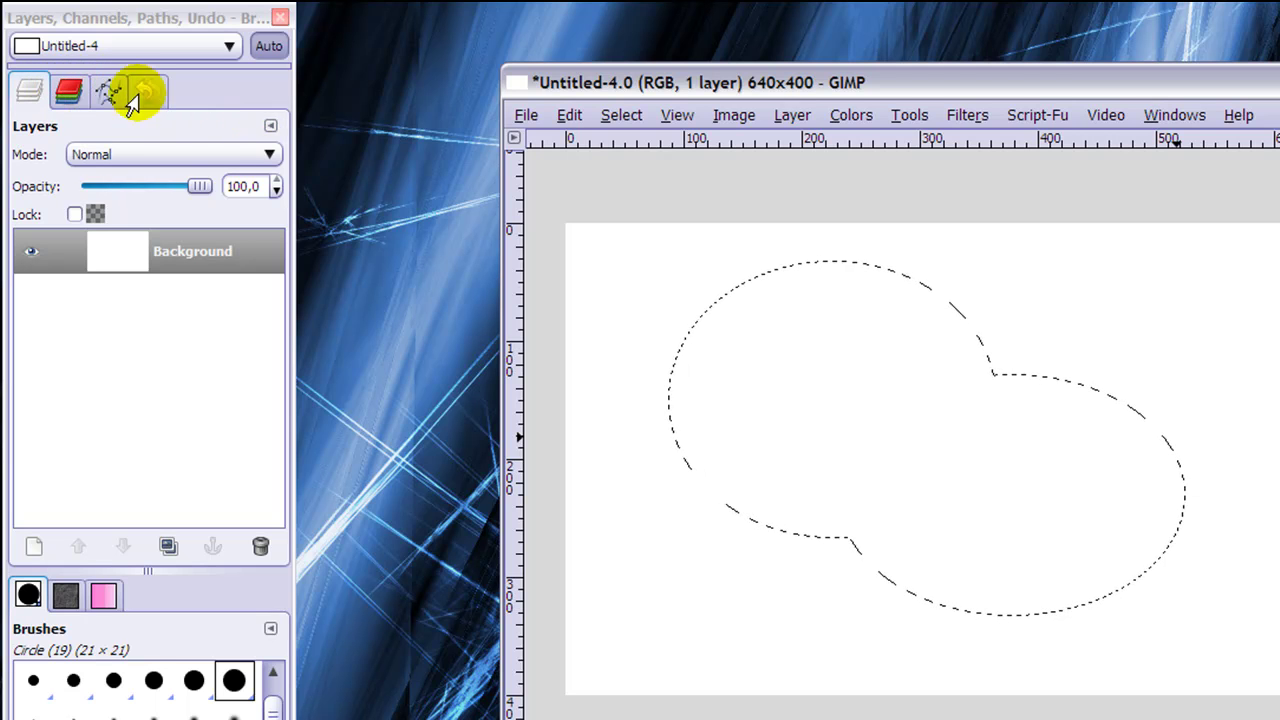
left_click(269, 127)
mouse_move(183, 172)
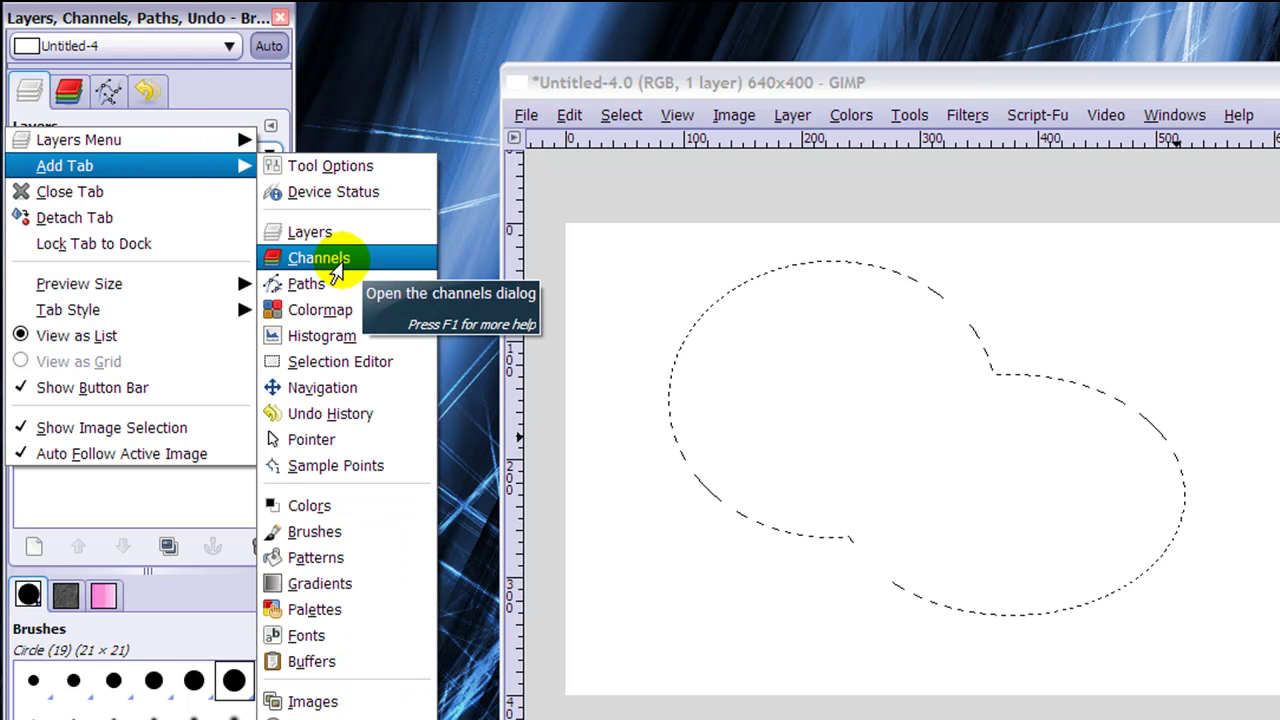
left_click(262, 124)
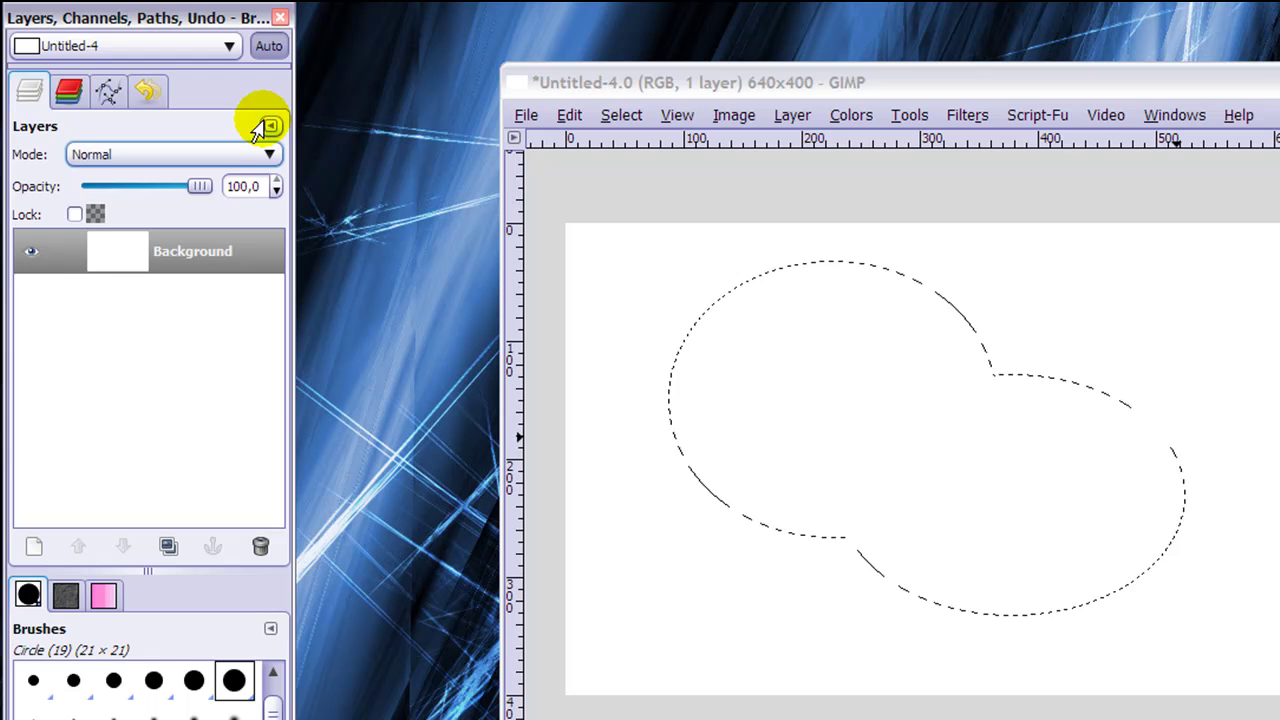
left_click(262, 124)
mouse_move(171, 182)
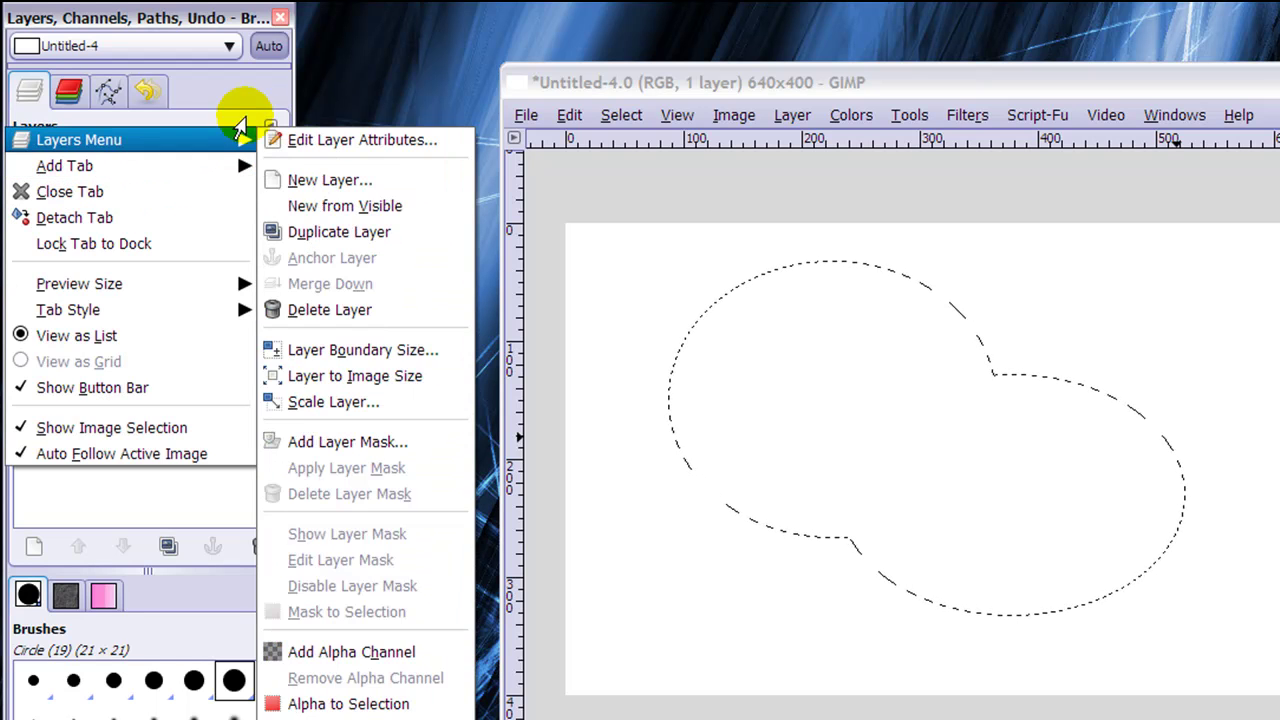
left_click(241, 84)
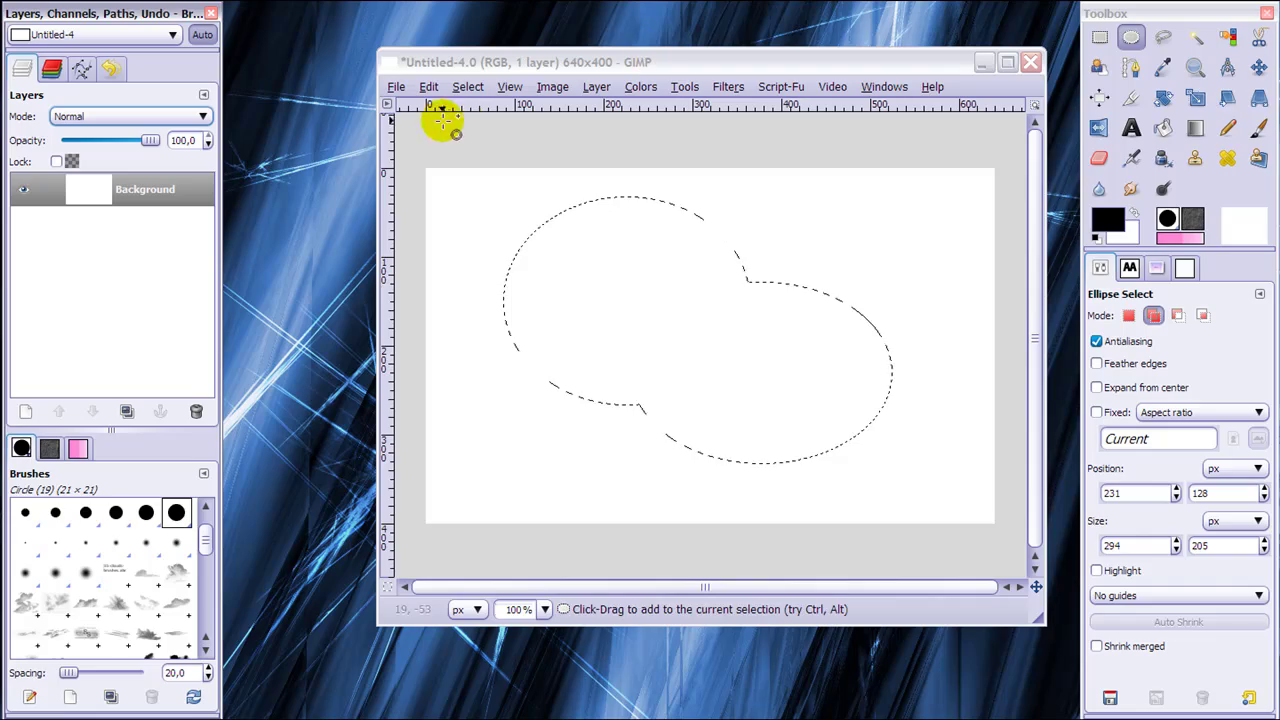
Save the selection to a channel and rename 'Selection Mask copy' to 'selection'
left_click(462, 88)
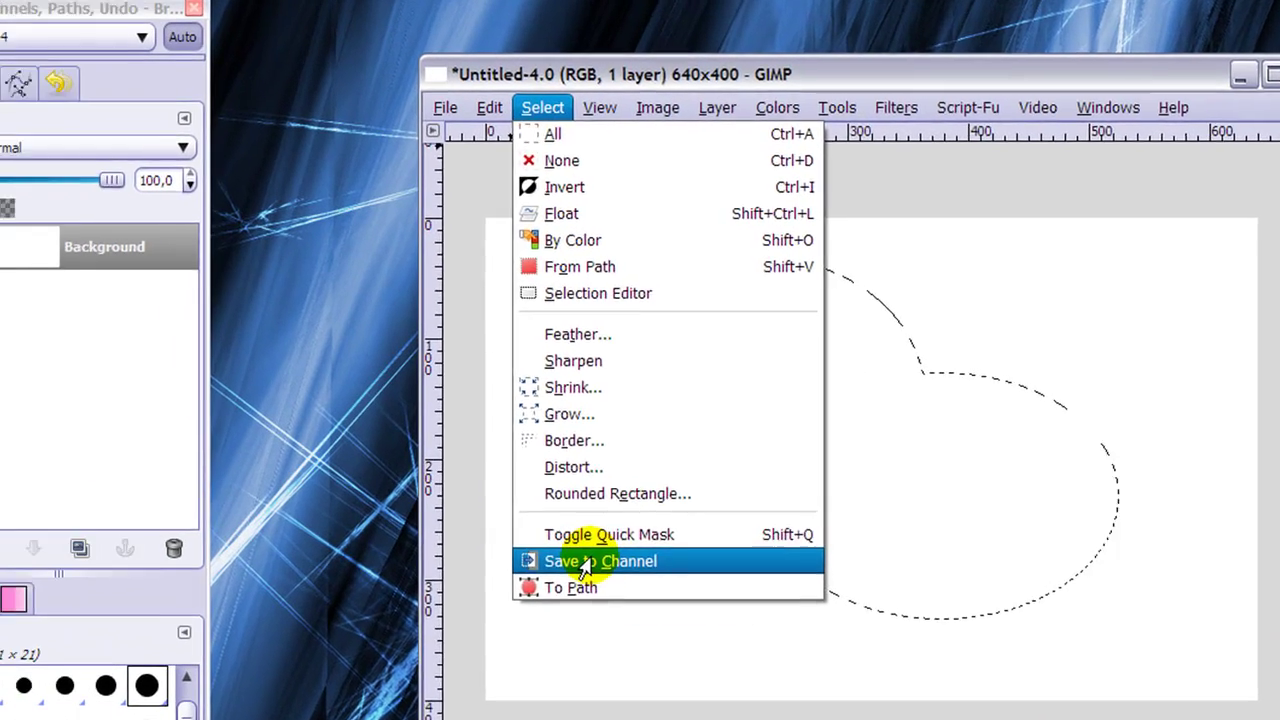
left_click(582, 563)
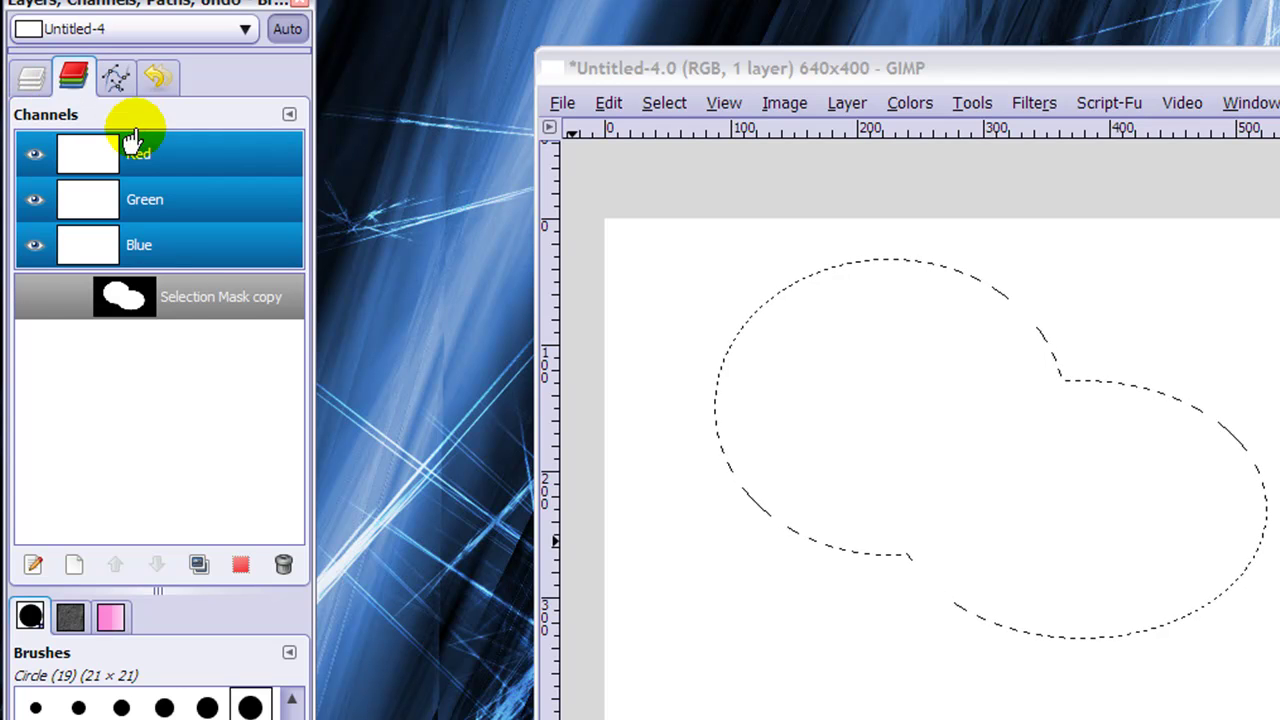
double_click(191, 298)
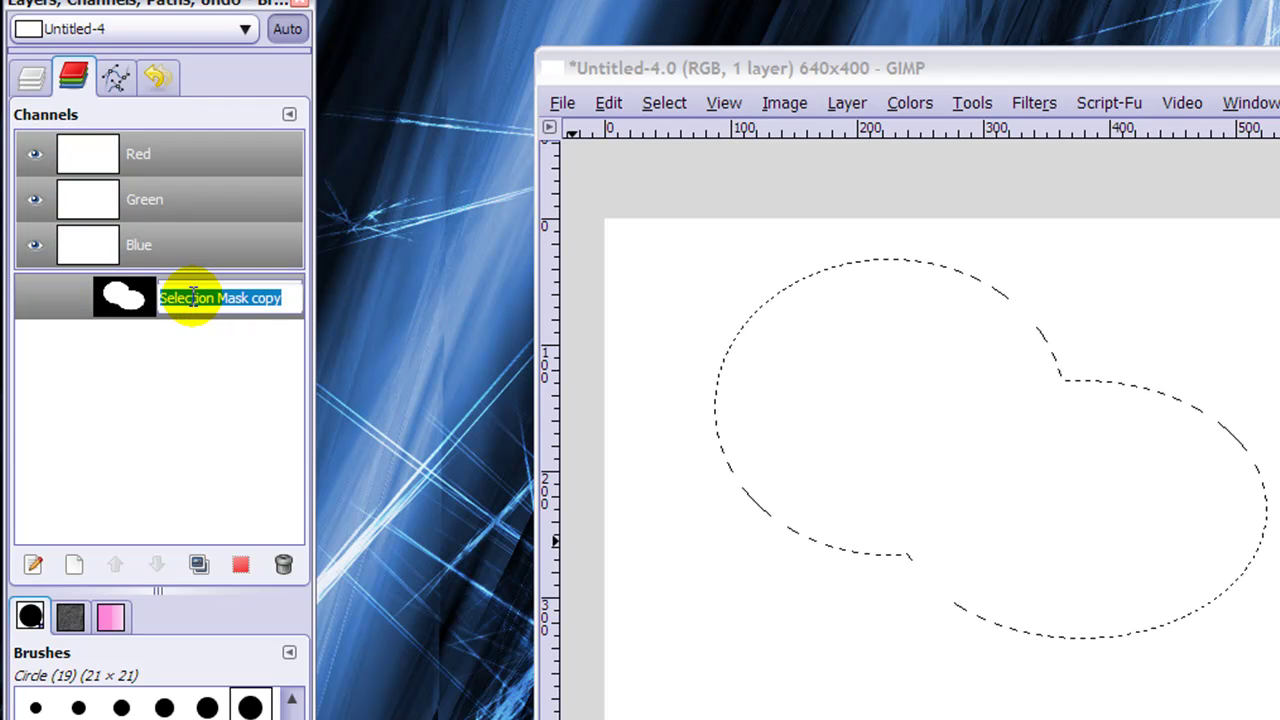
type("selec")
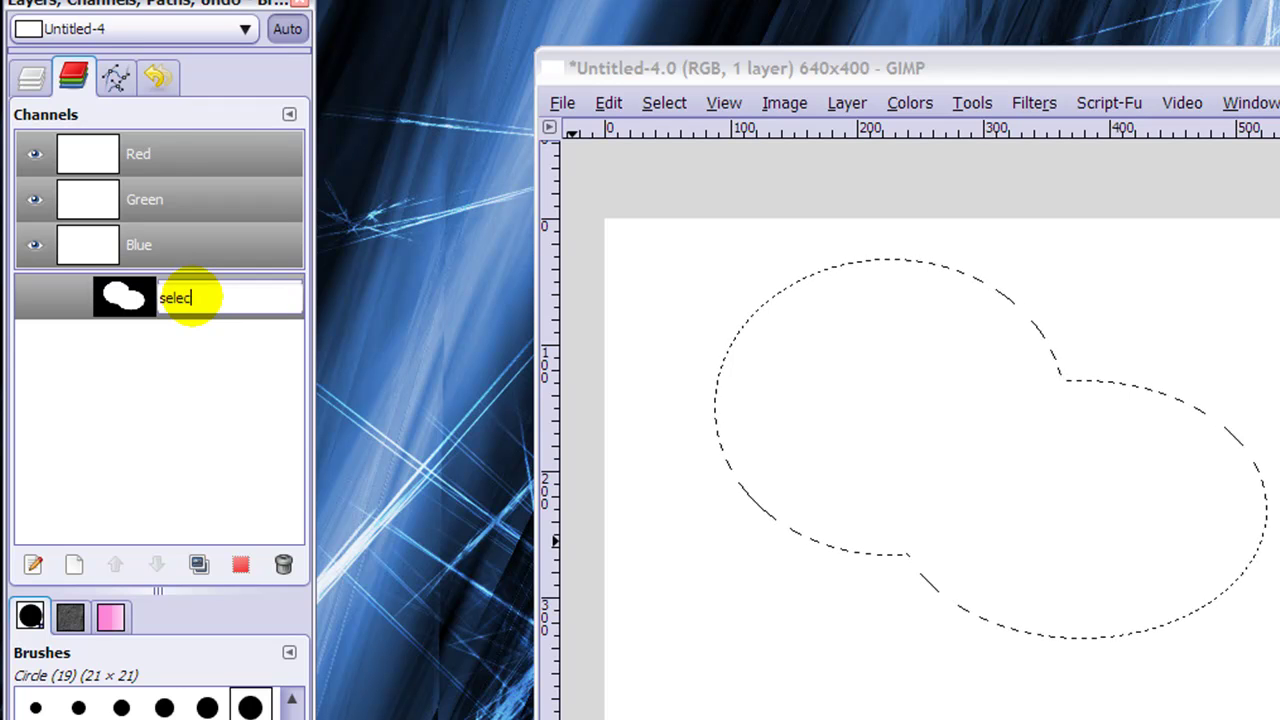
type("tion")
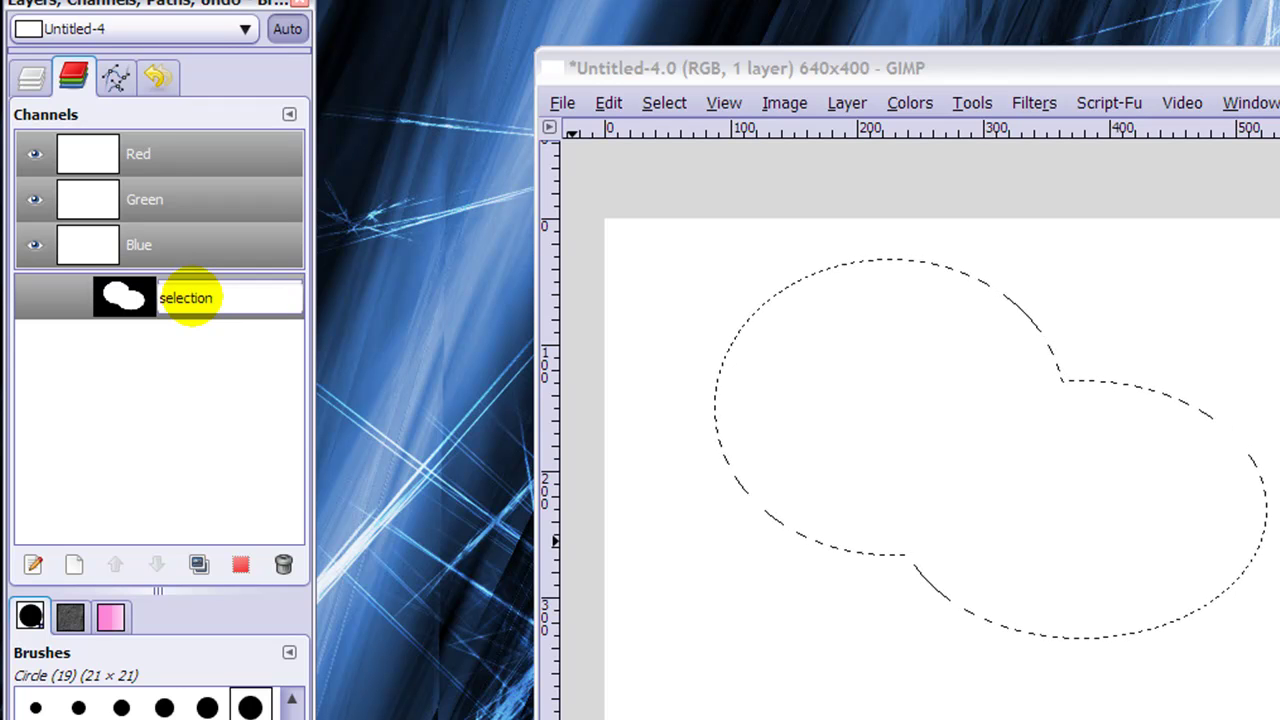
key("Return")
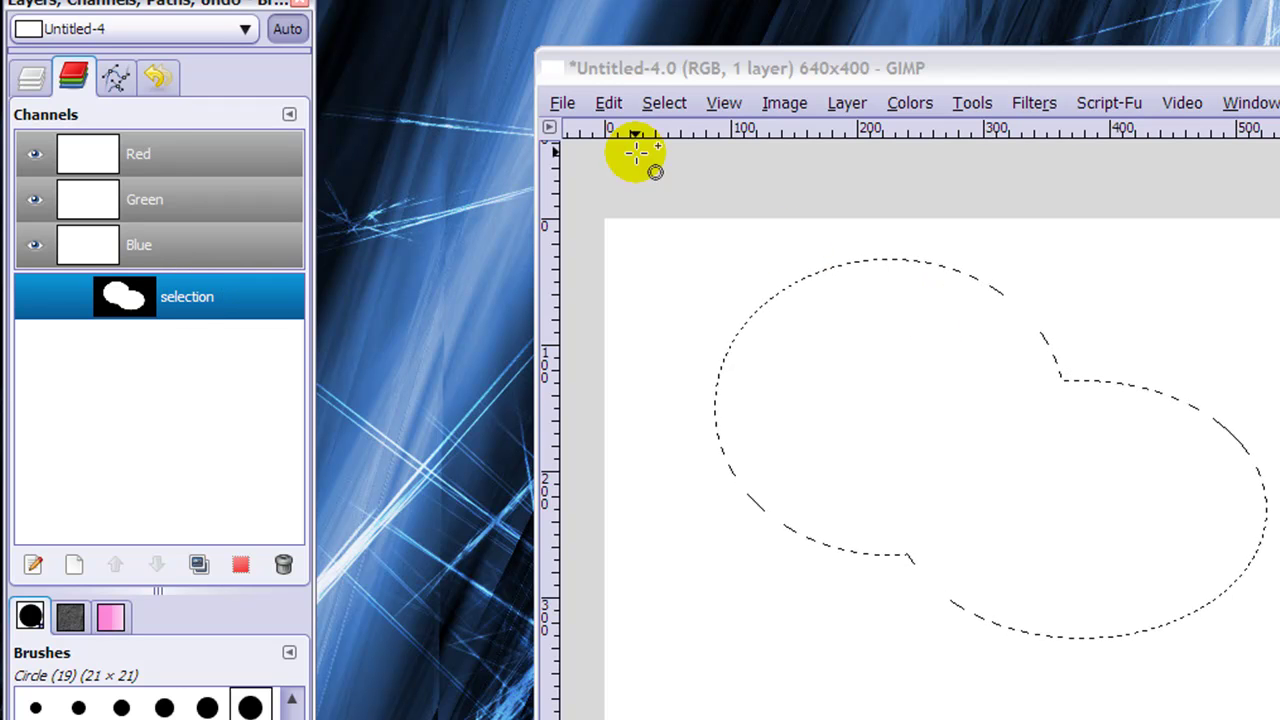
Clear the current two-ellipse selection with Select > None
left_click(658, 106)
left_click(679, 159)
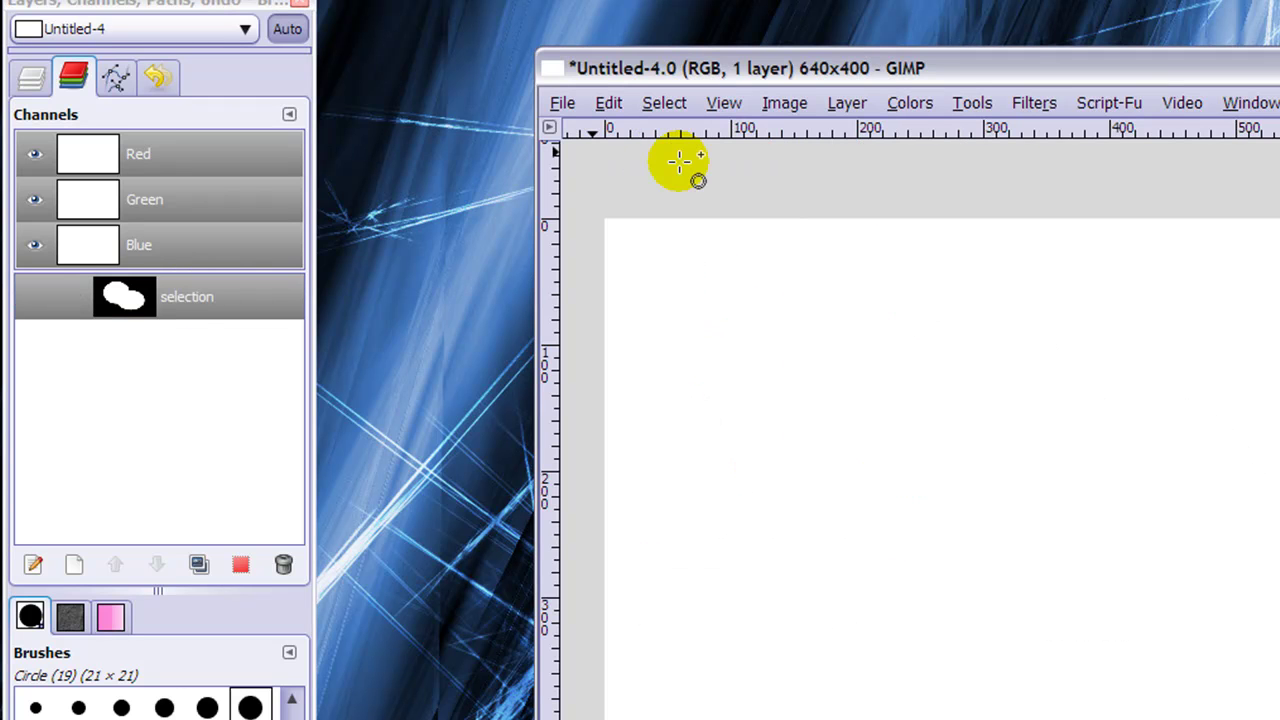
left_click(28, 80)
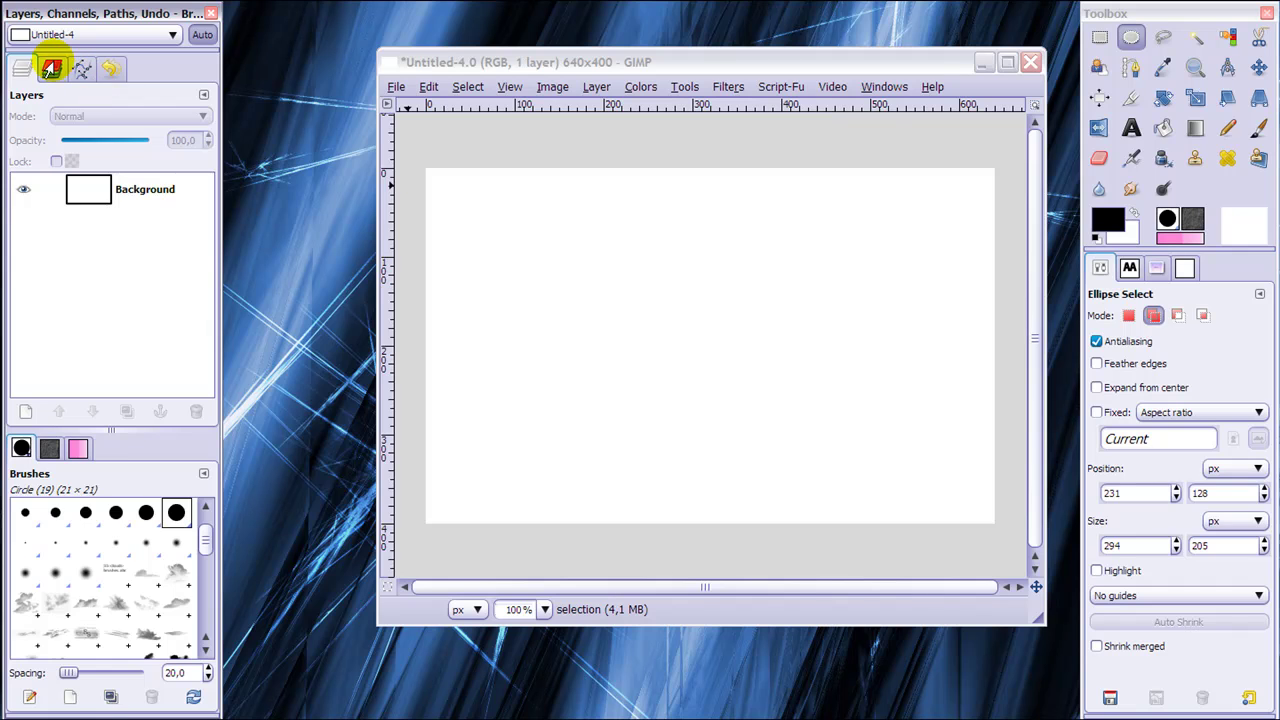
Reload the selection from the 'selection' channel using Channel to Selection
left_click(50, 70)
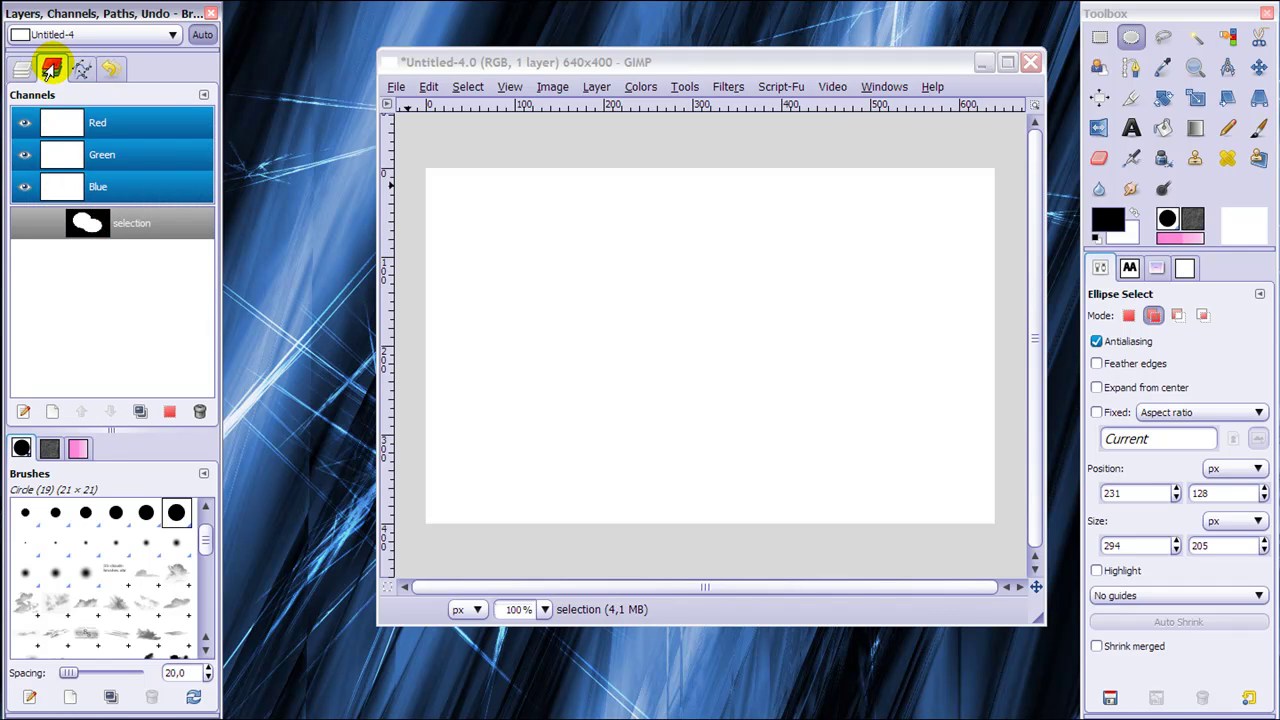
right_click(123, 227)
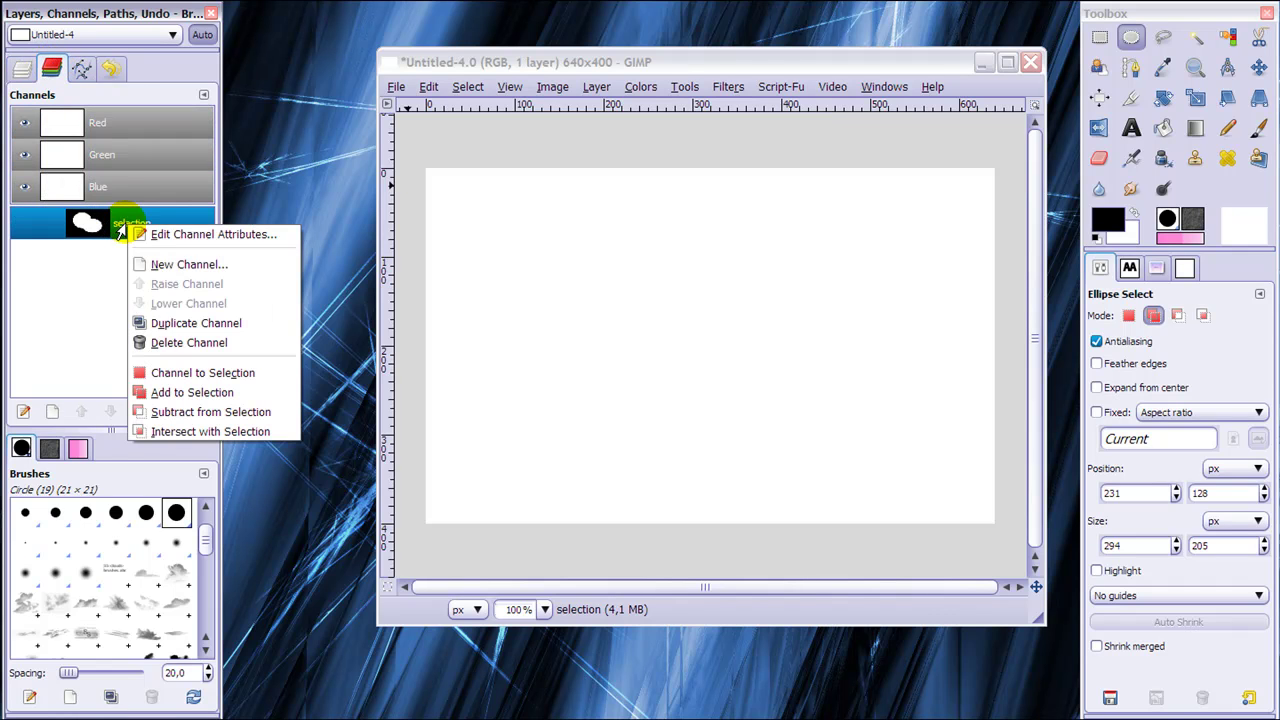
left_click(197, 374)
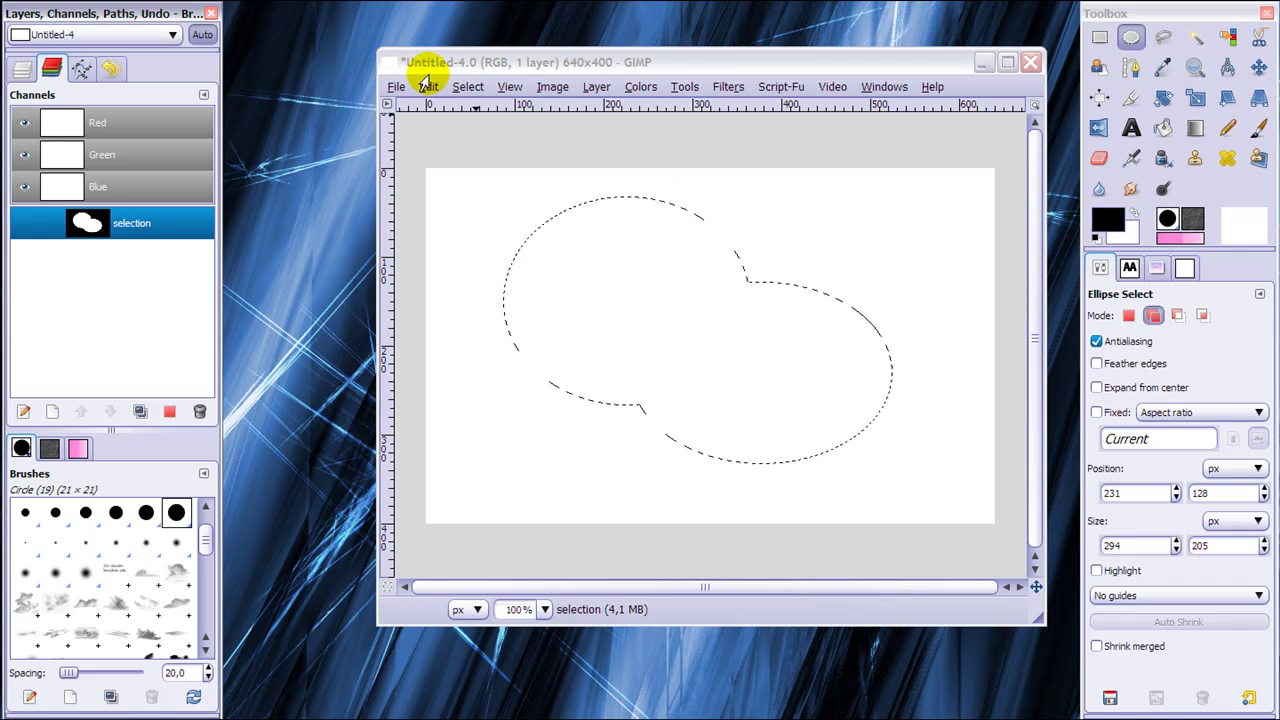
Turn the two-ellipse selection into a path with Select > To Path, then deselect everything
left_click(20, 72)
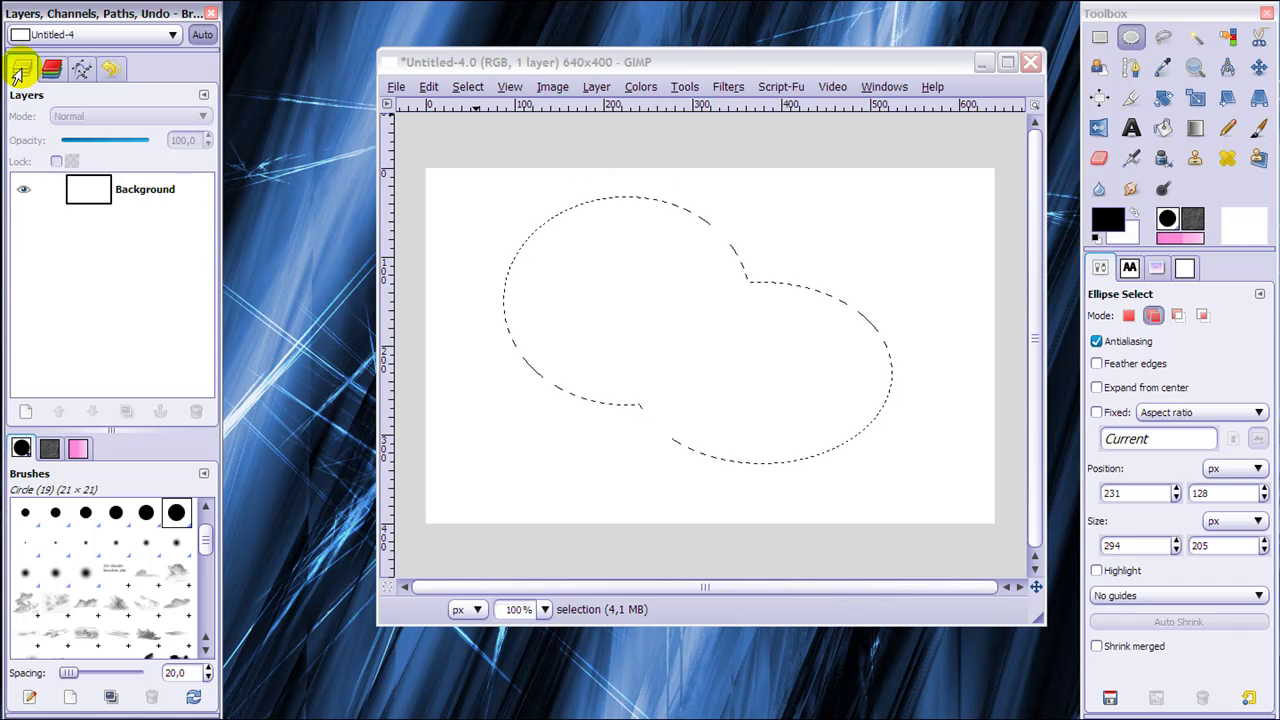
left_click(467, 87)
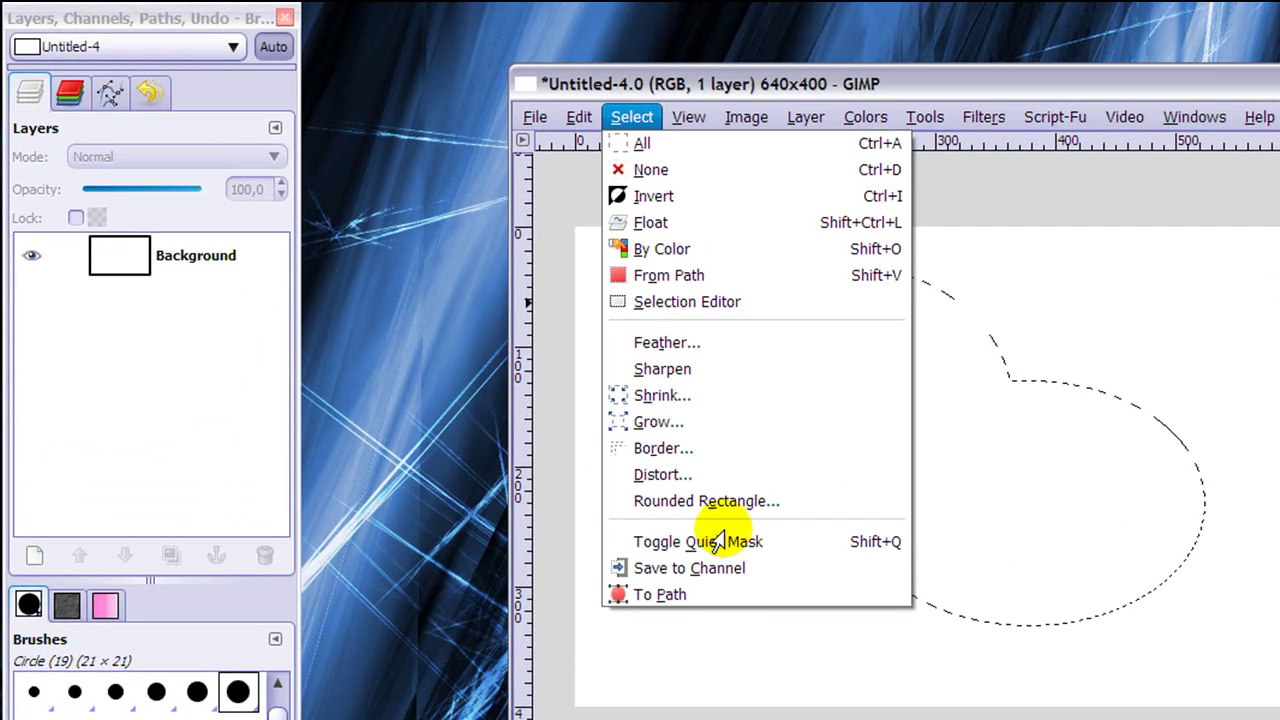
left_click(713, 595)
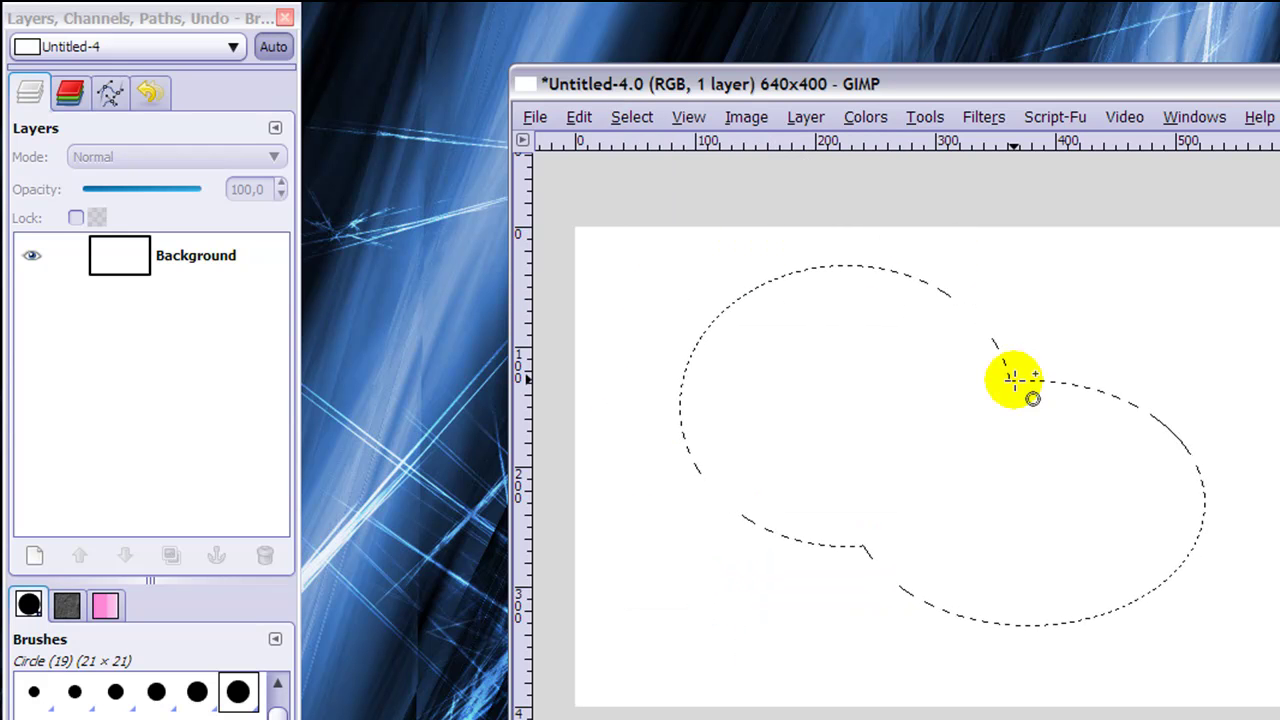
left_click(624, 118)
left_click(650, 169)
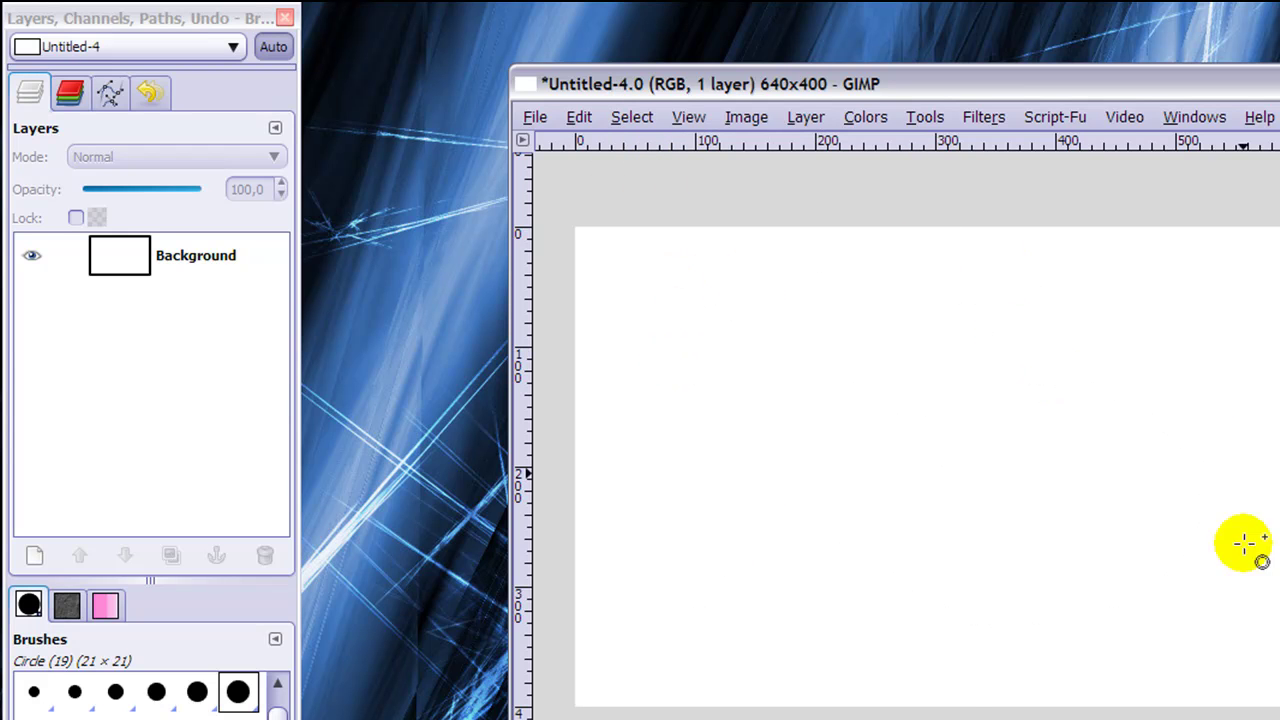
Delete the older 'Selection' path from the Paths list
left_click(108, 97)
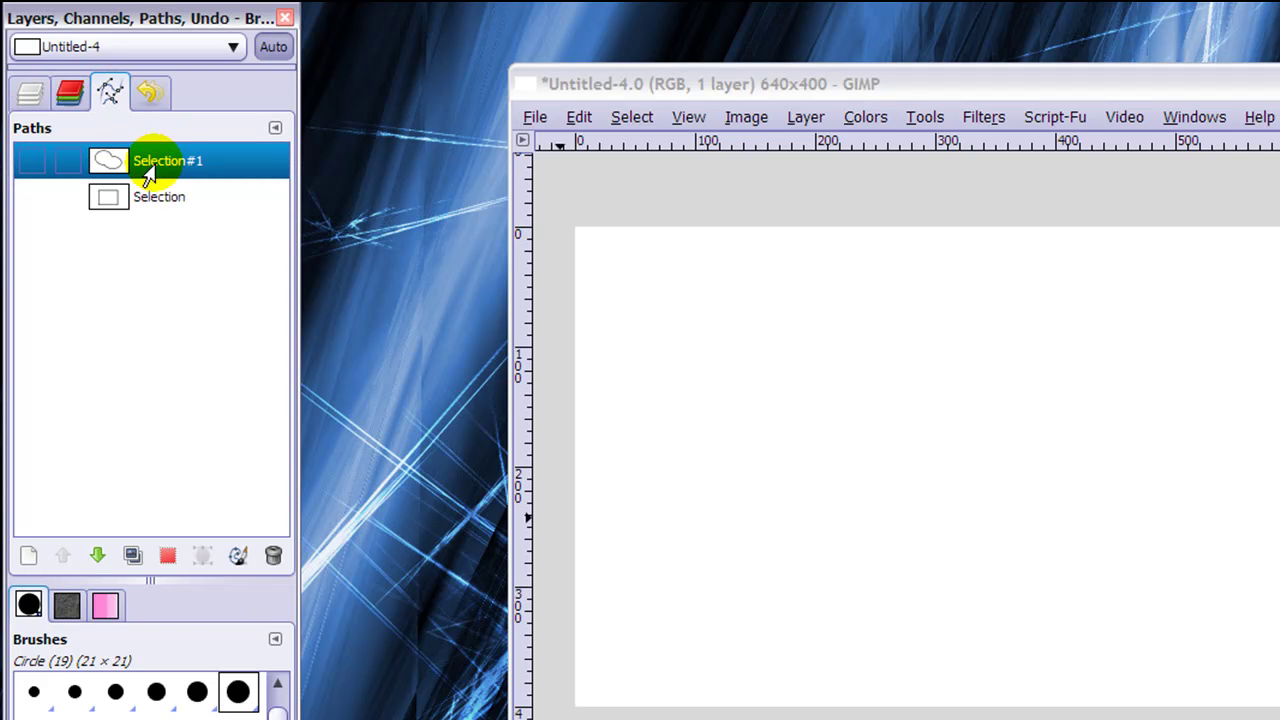
left_click(130, 197)
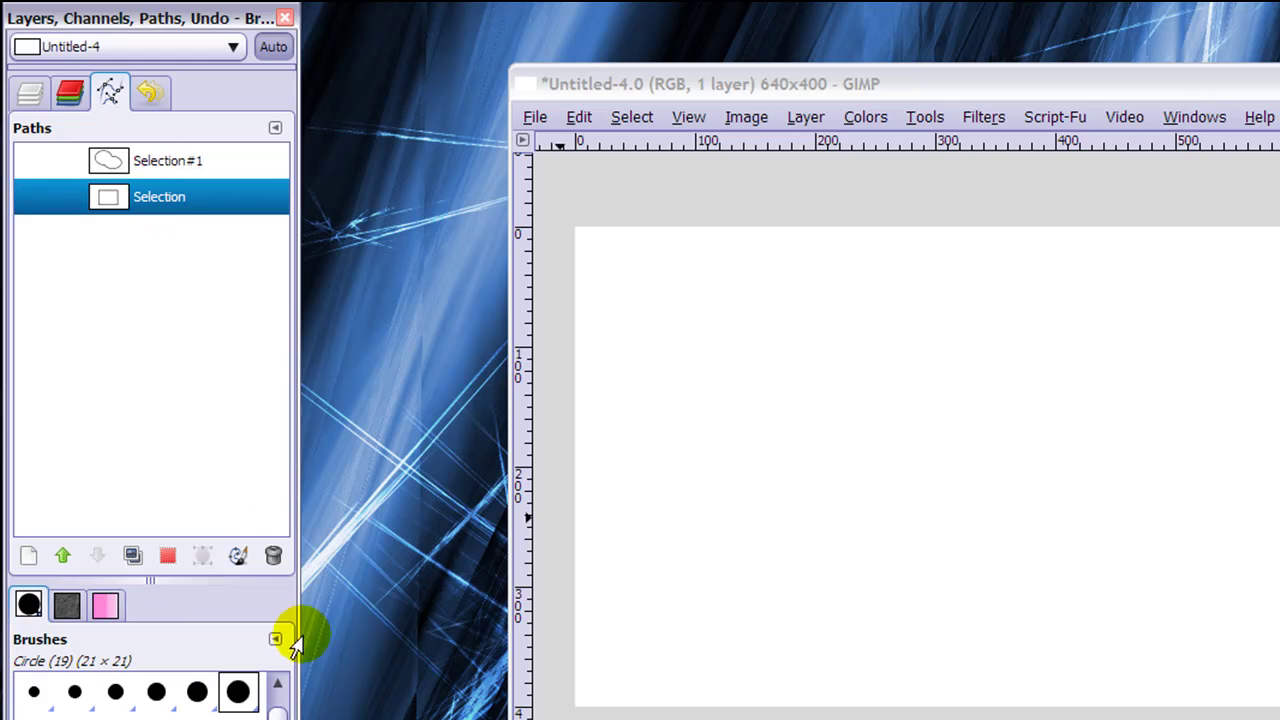
left_click(272, 557)
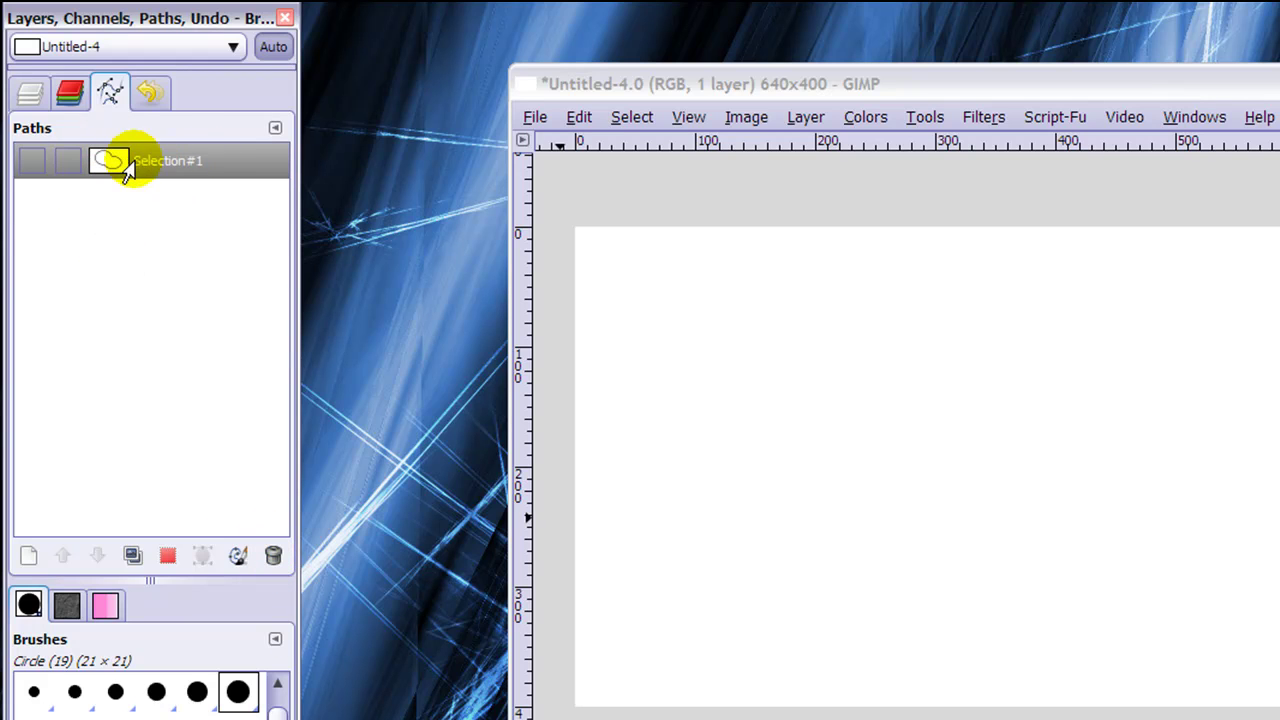
Rename the 'Selection#1' path to 'selection'
double_click(172, 161)
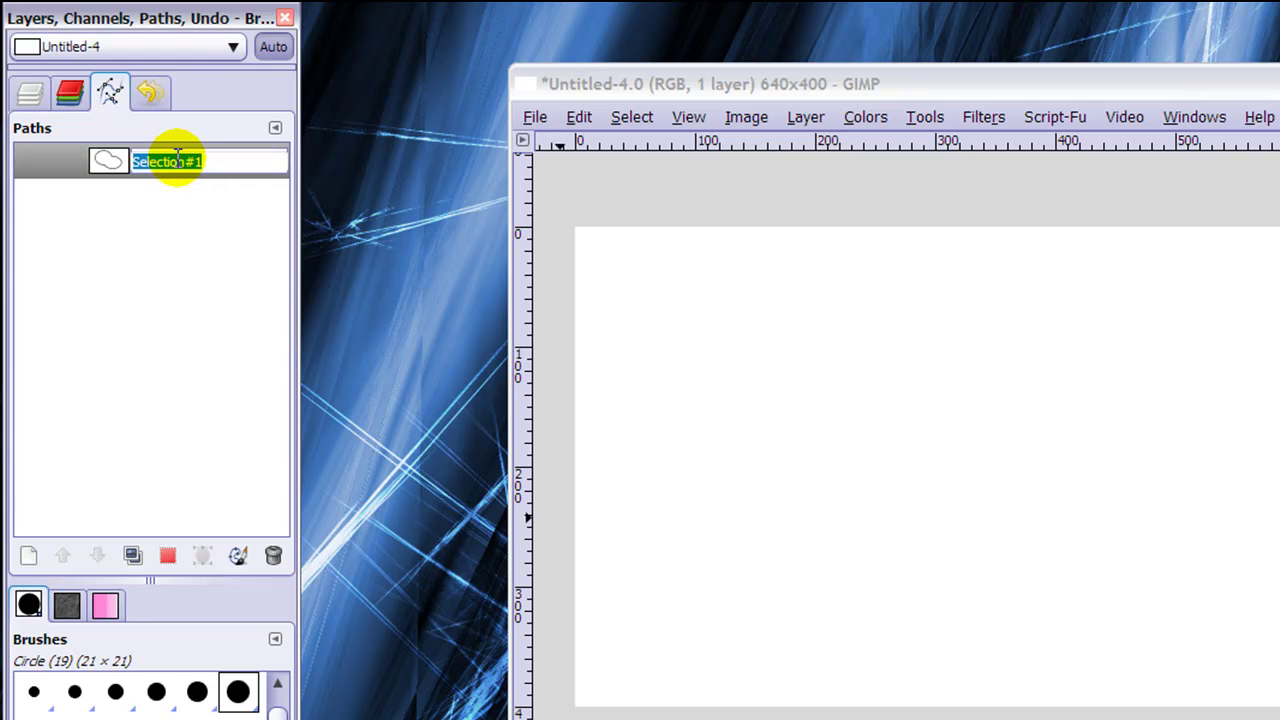
type("selection")
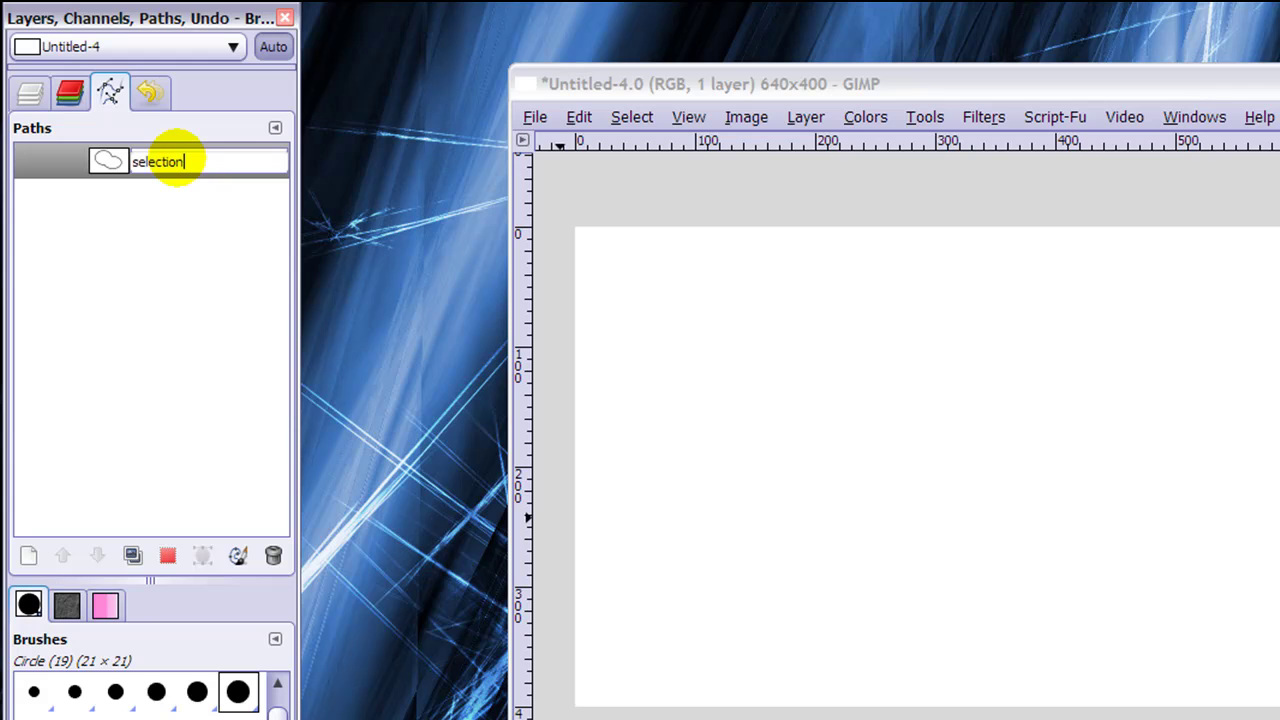
key("Return")
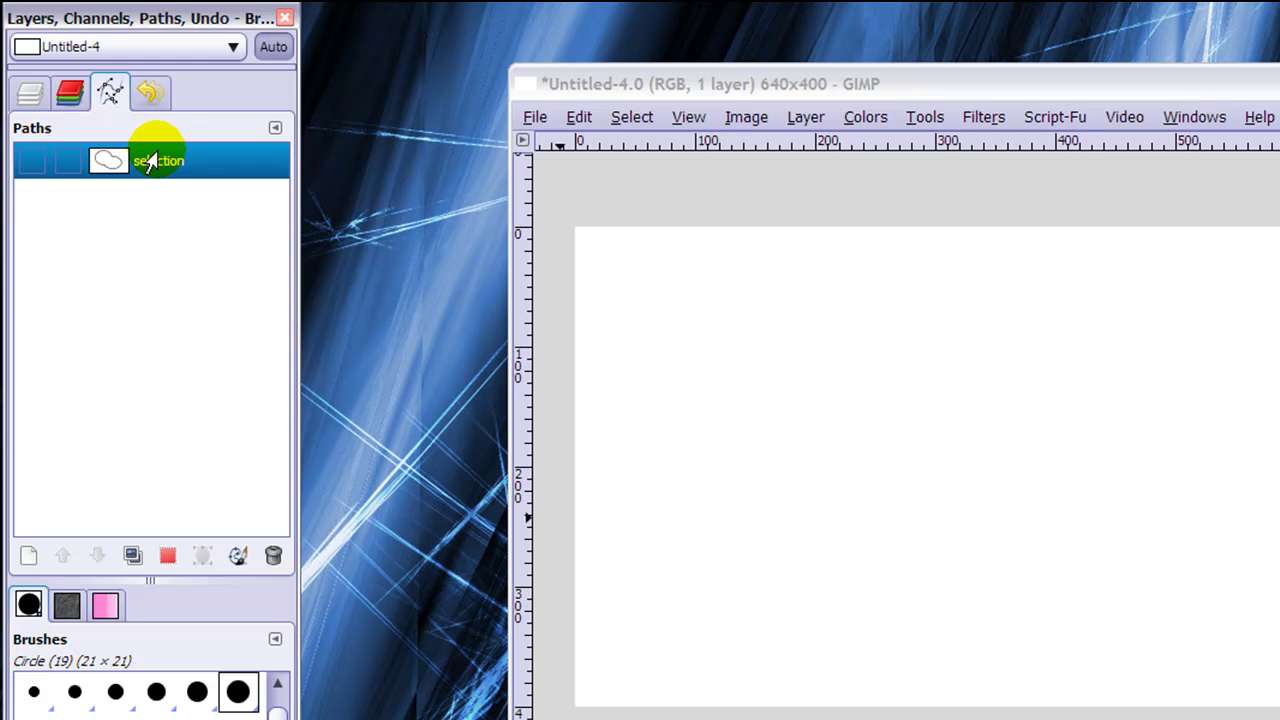
Show the 'selection' path's outline on the canvas, then hide it again
left_click(30, 162)
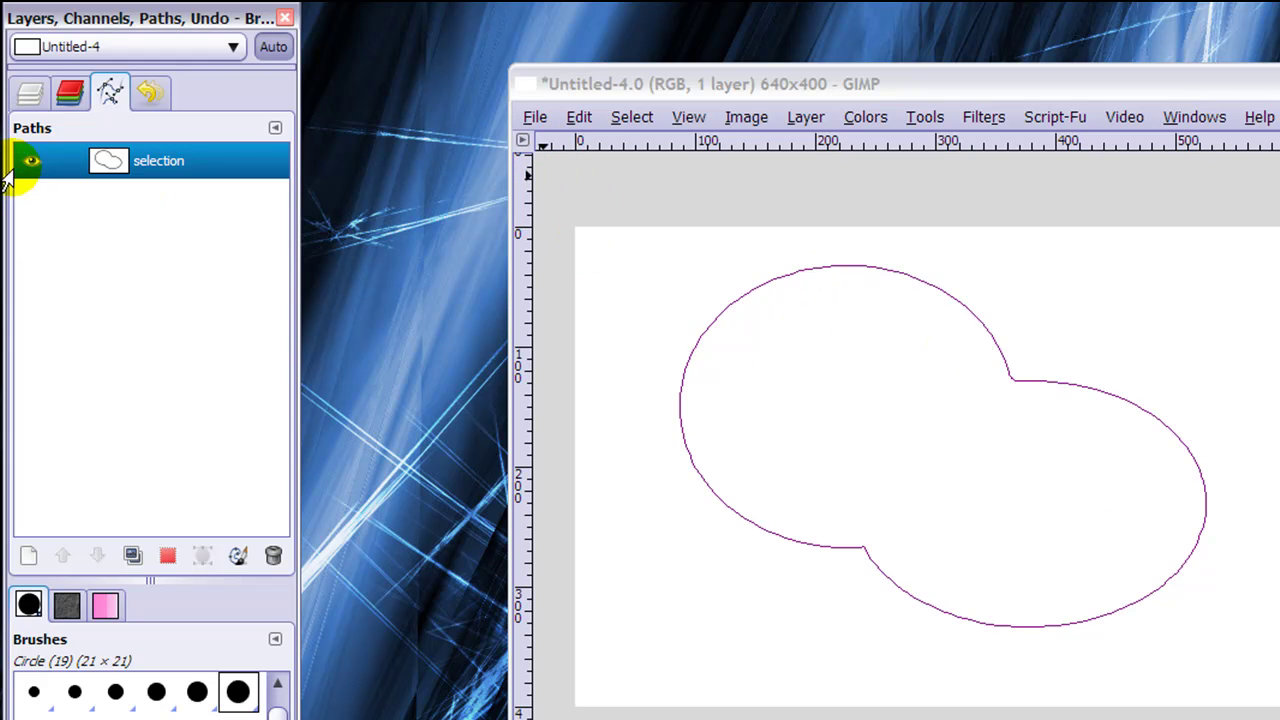
left_click(29, 163)
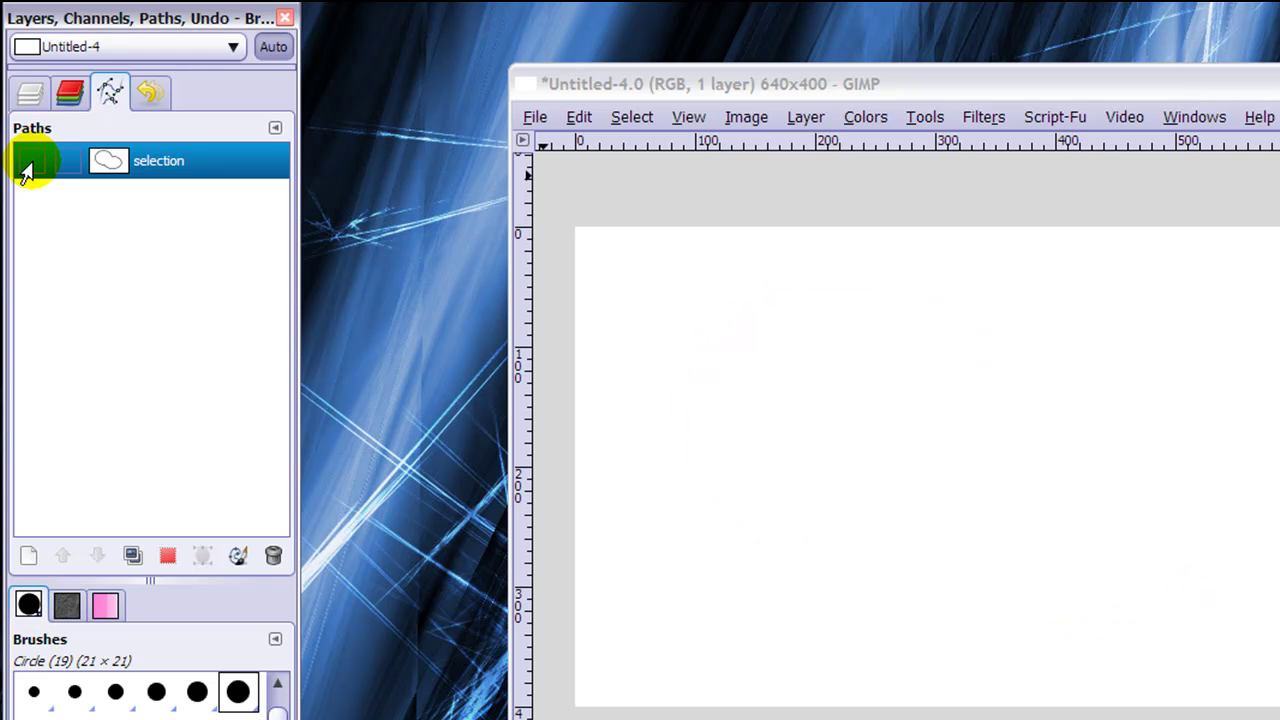
Load the 'selection' channel as the active selection via Channel to Selection
left_click(25, 94)
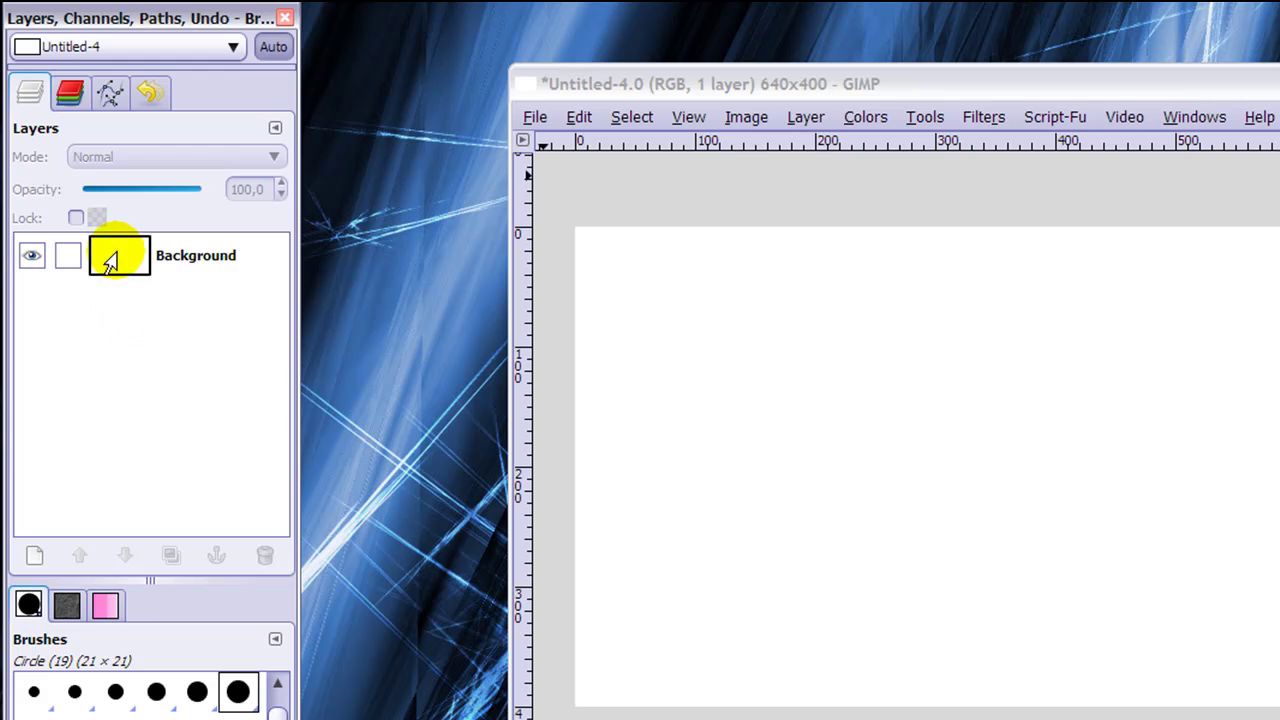
left_click(68, 92)
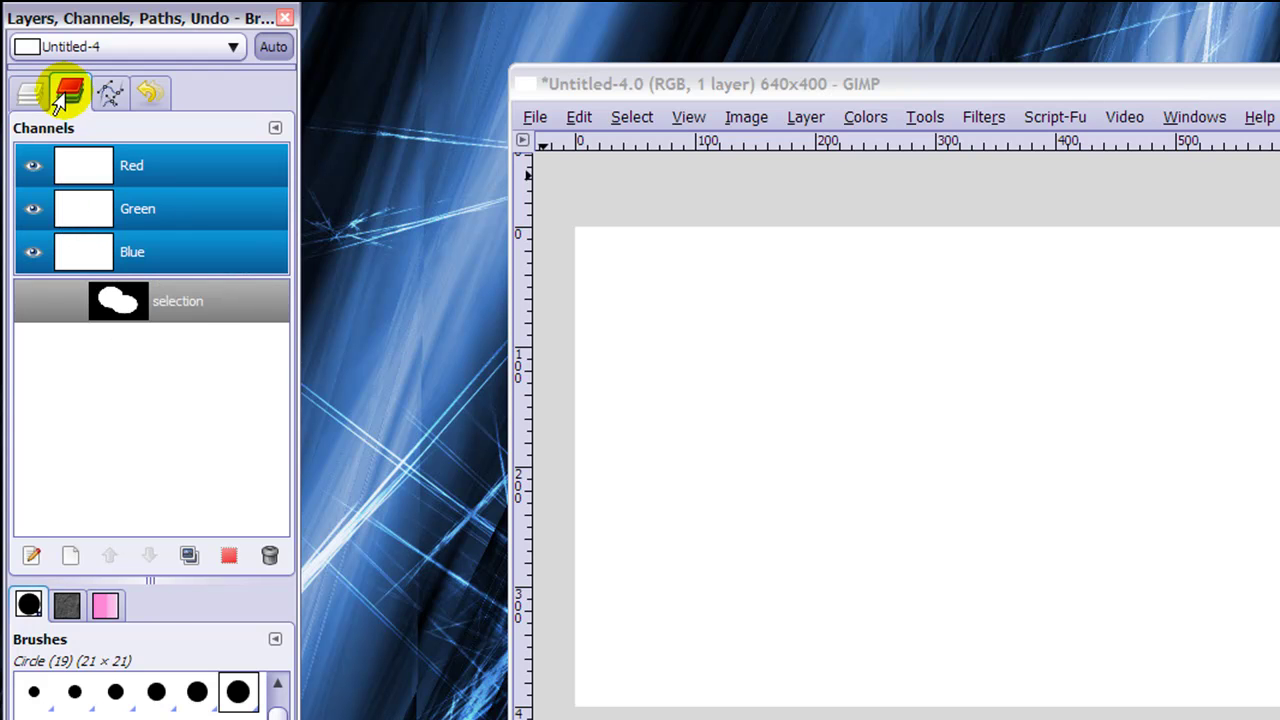
right_click(174, 310)
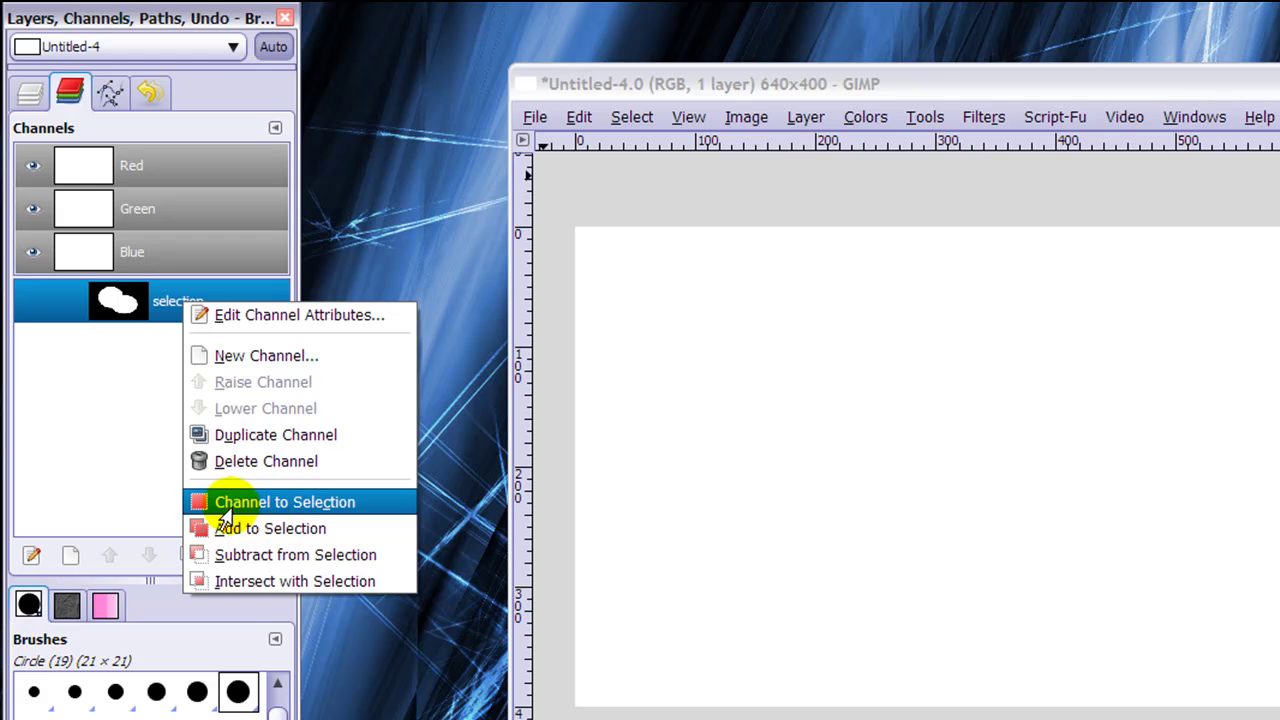
left_click(258, 508)
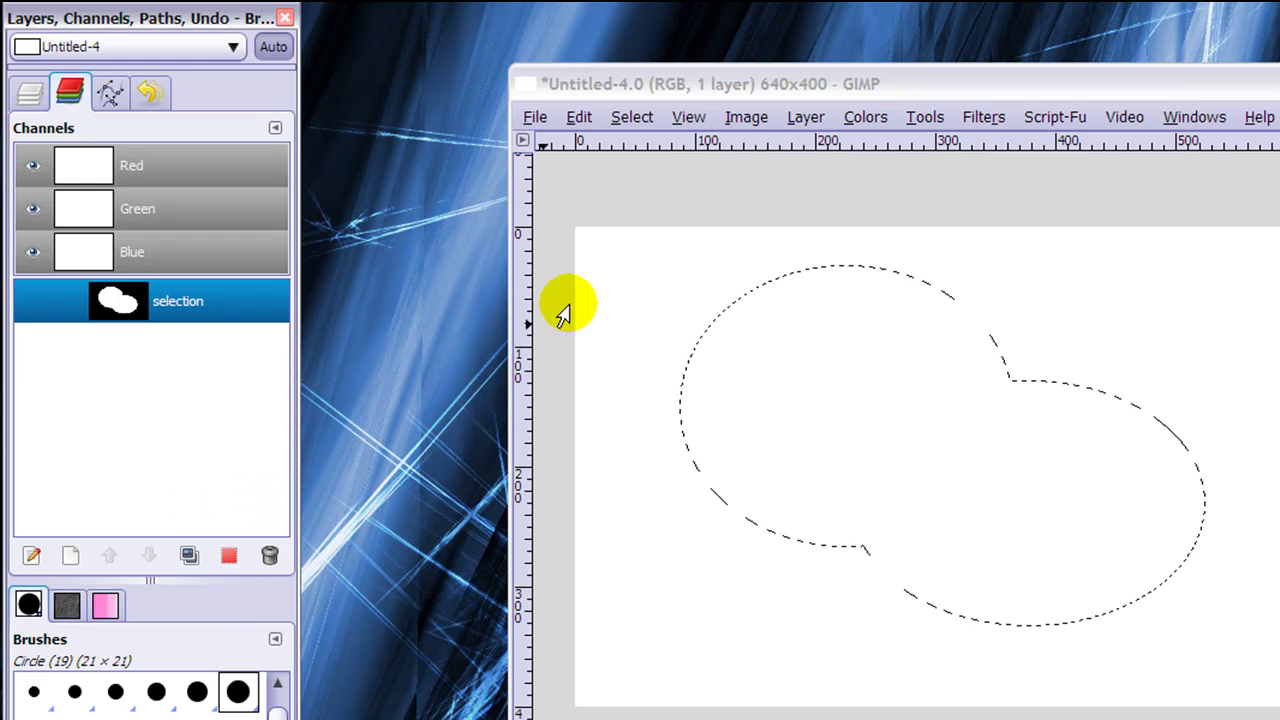